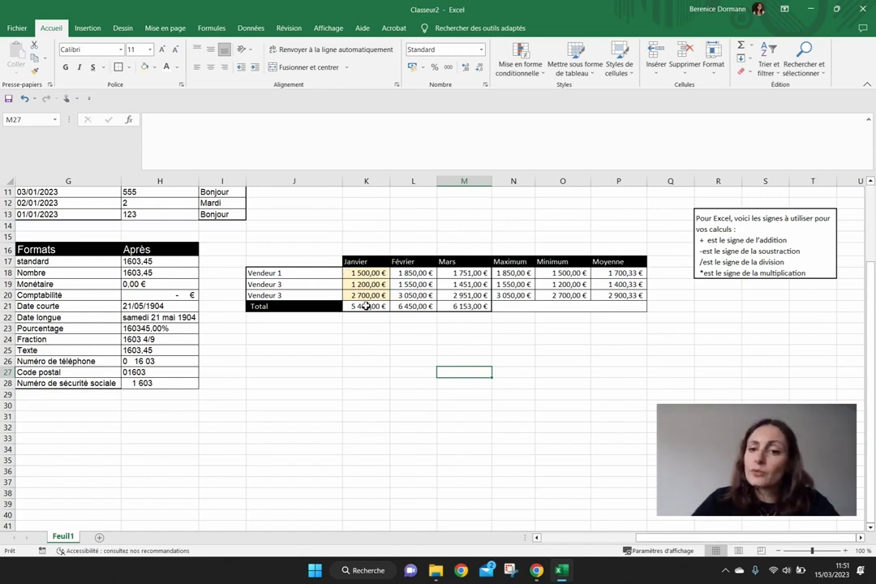
Insert a recommended clustered column chart of the three sellers' January sales and place it directly below the sales table.
drag(317, 275, 377, 299)
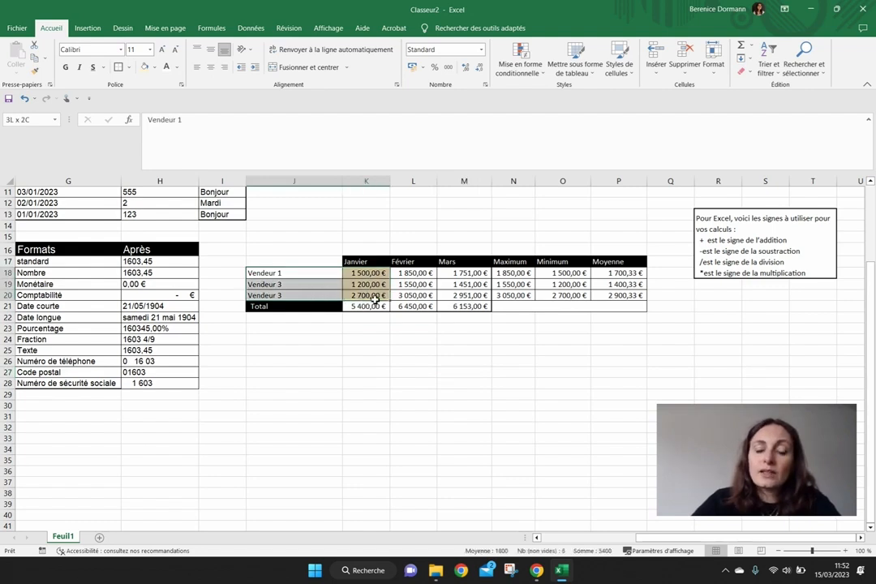
drag(377, 299, 377, 299)
click(89, 29)
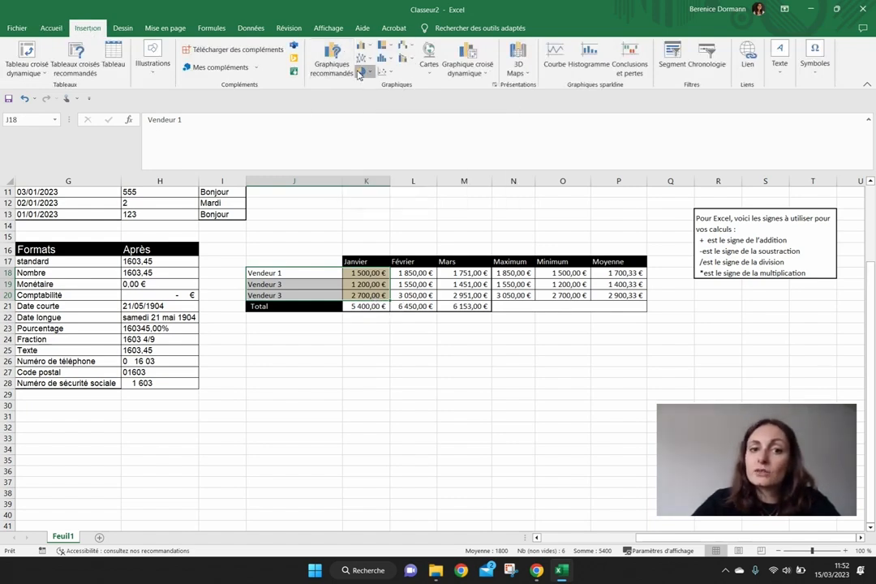
click(362, 72)
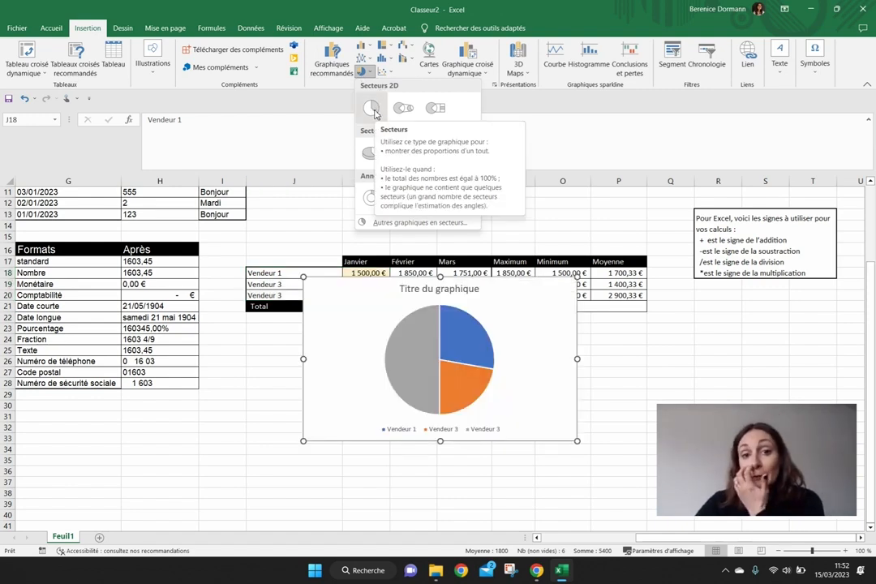
click(363, 45)
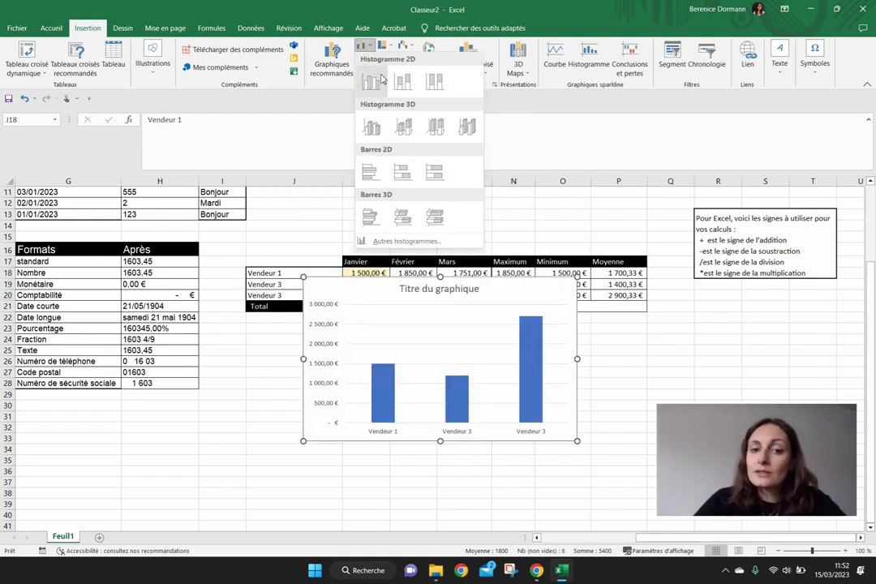
click(329, 65)
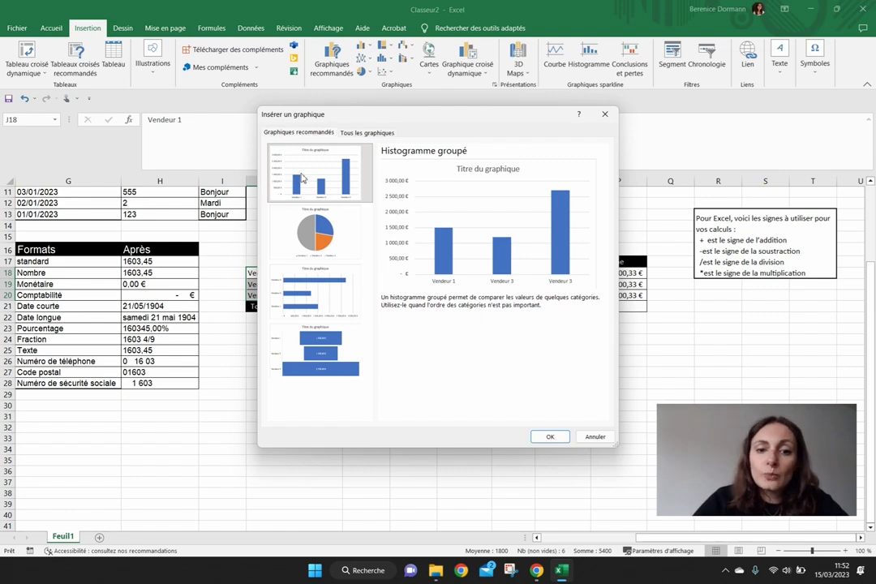
click(551, 436)
drag(357, 287, 299, 329)
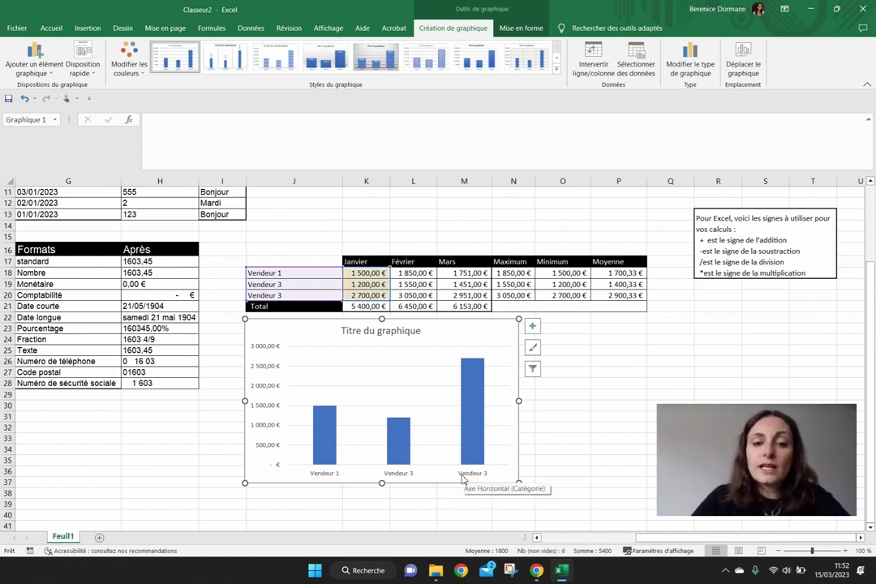
Replace the column chart's placeholder title with "Janvier 2023".
click(395, 338)
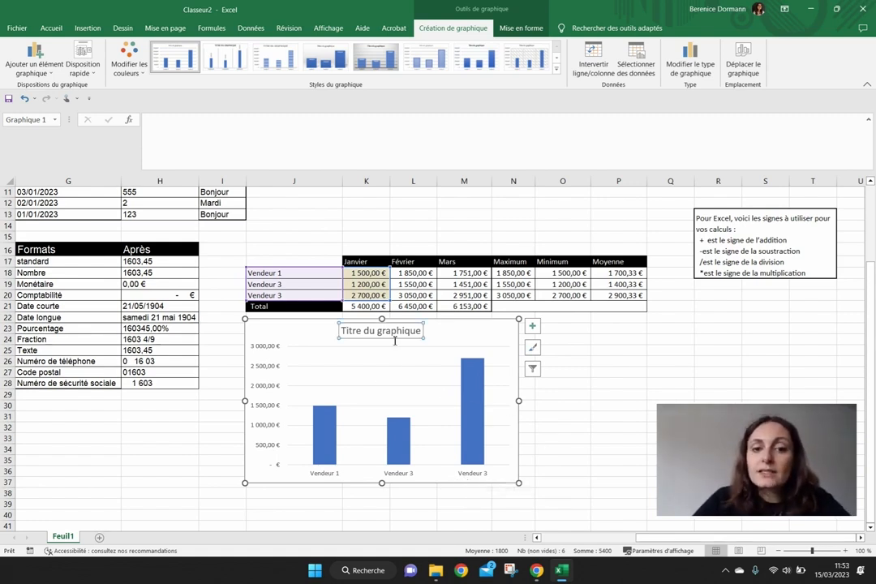
click(320, 339)
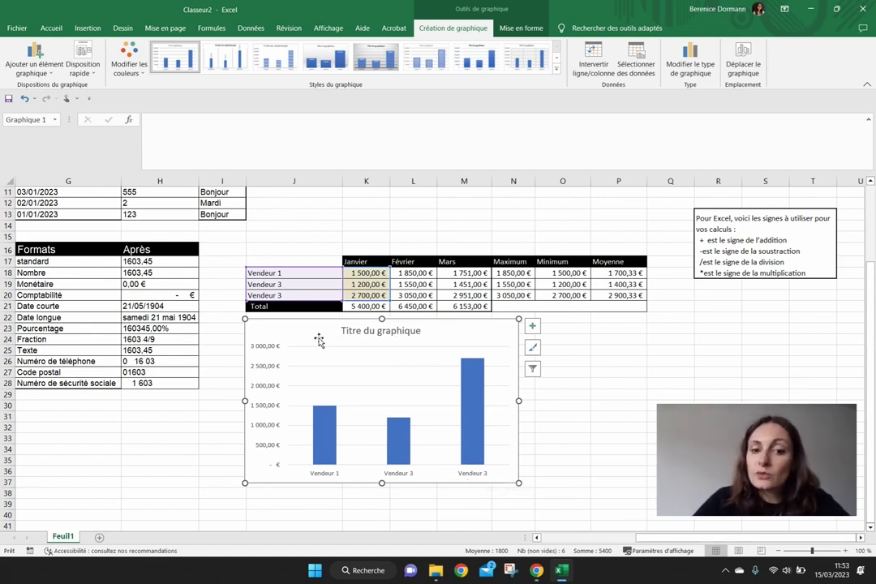
double_click(399, 334)
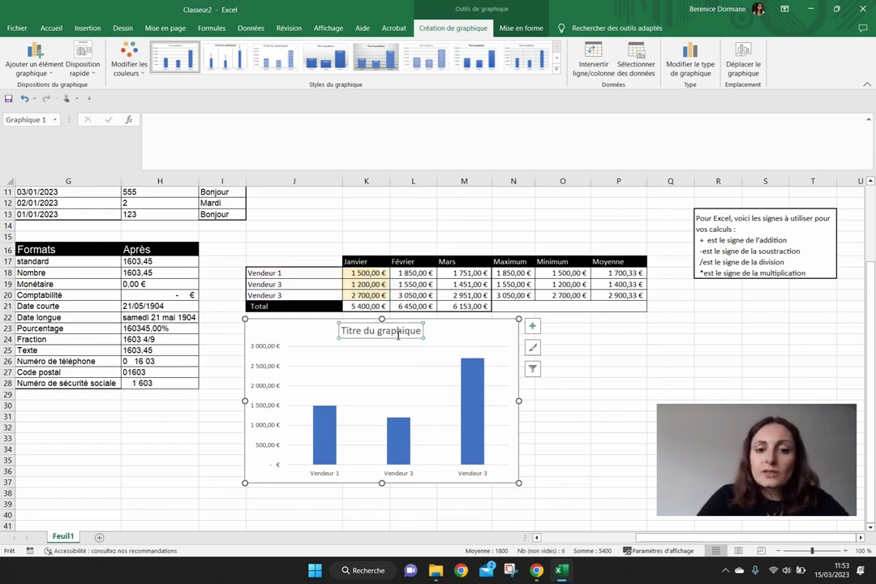
triple_click(396, 334)
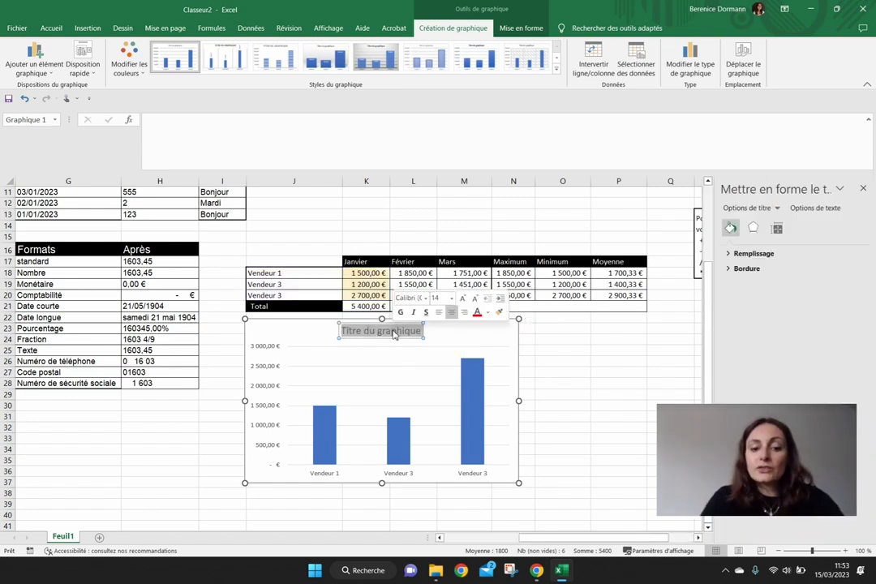
text(Janv)
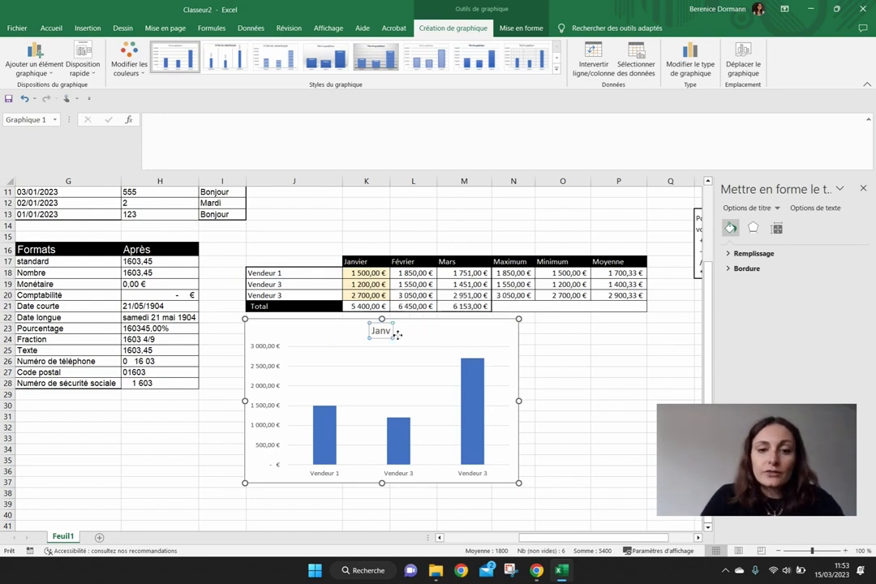
text(ier 2023)
click(655, 407)
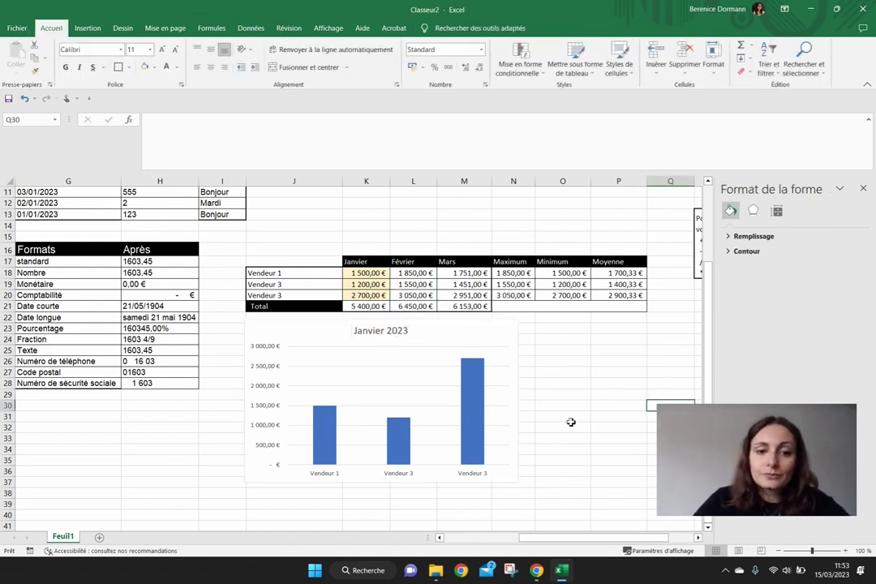
Correct the second seller's label in cell J19 to "Vendeur 2".
click(377, 355)
click(355, 300)
click(357, 286)
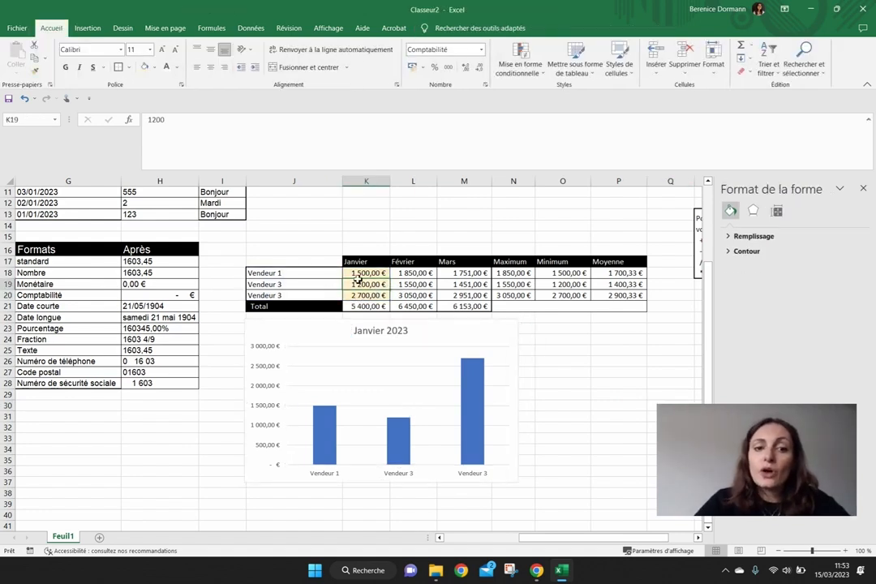
click(301, 273)
double_click(307, 287)
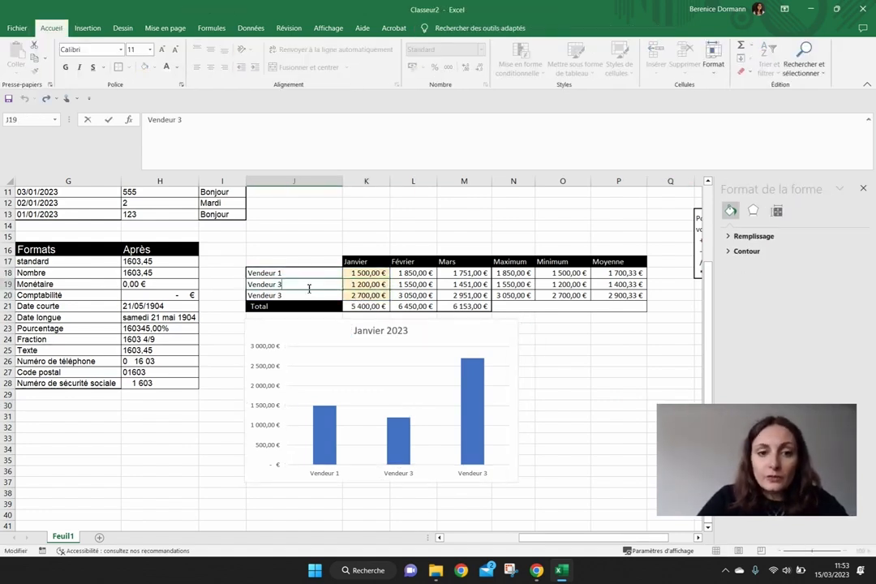
text(2)
key(Return)
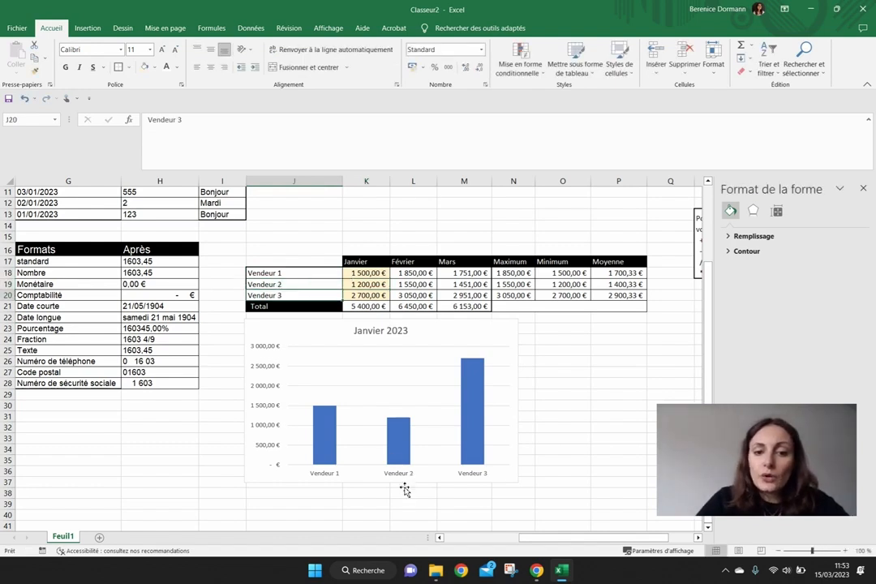
Set the January sales of Vendeur 2 in cell K19 to 3200.
click(365, 284)
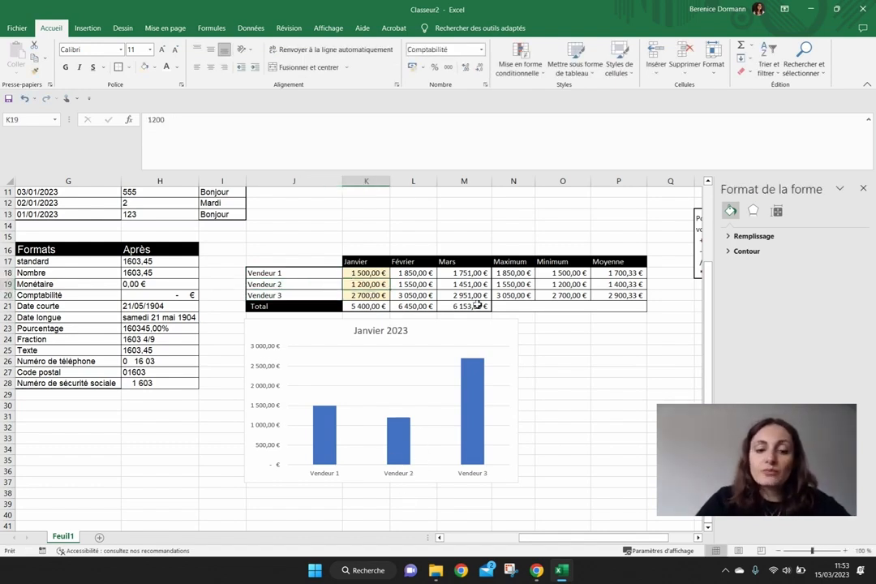
double_click(377, 290)
key(BackSpace)
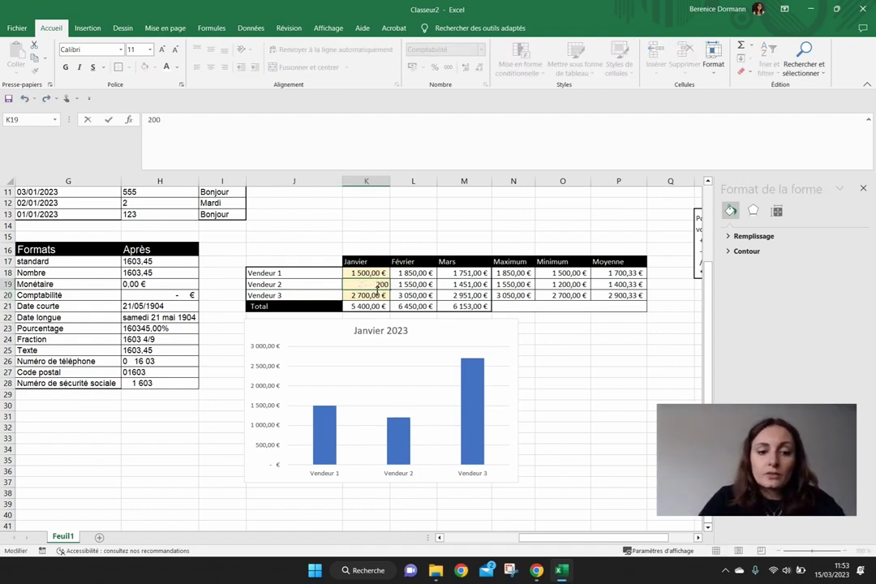
text(3)
key(Return)
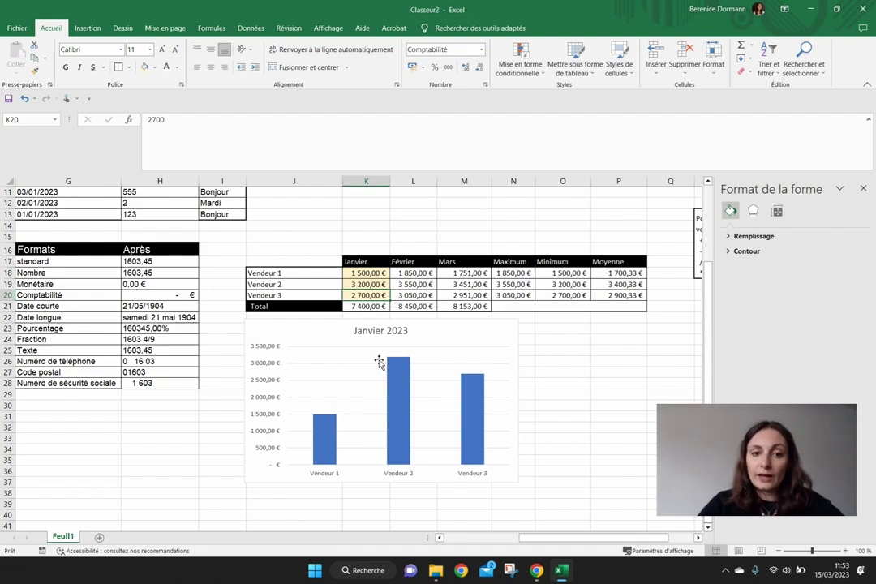
Fill the January chart's background area with the light grey theme colour.
click(337, 339)
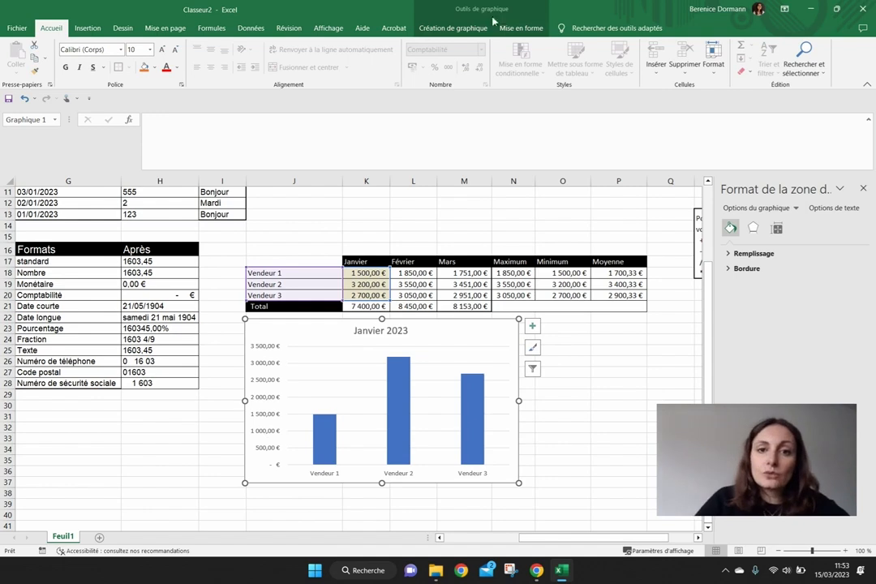
click(461, 31)
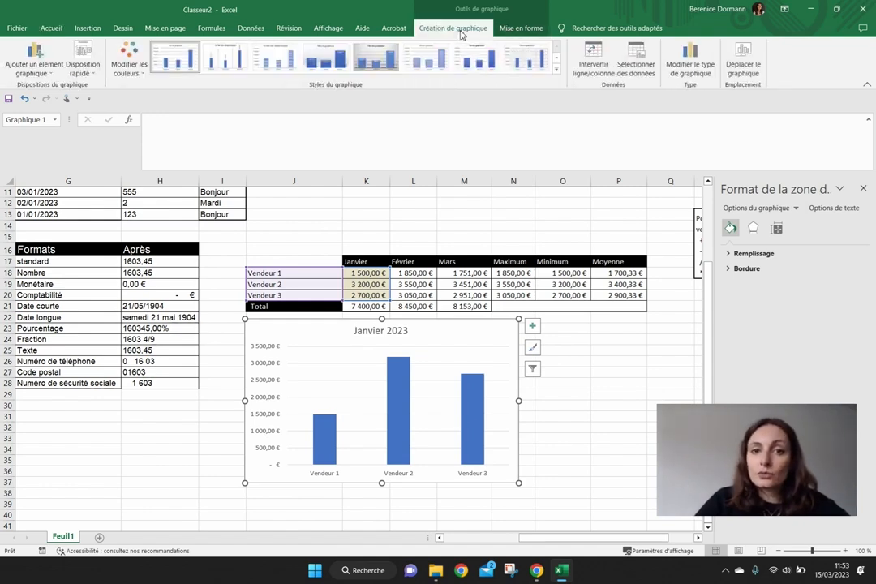
click(510, 31)
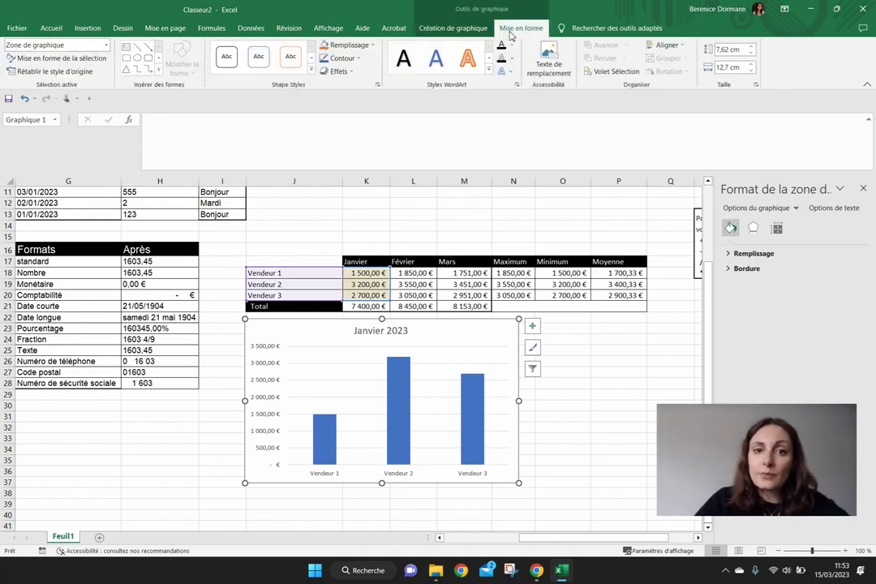
click(349, 44)
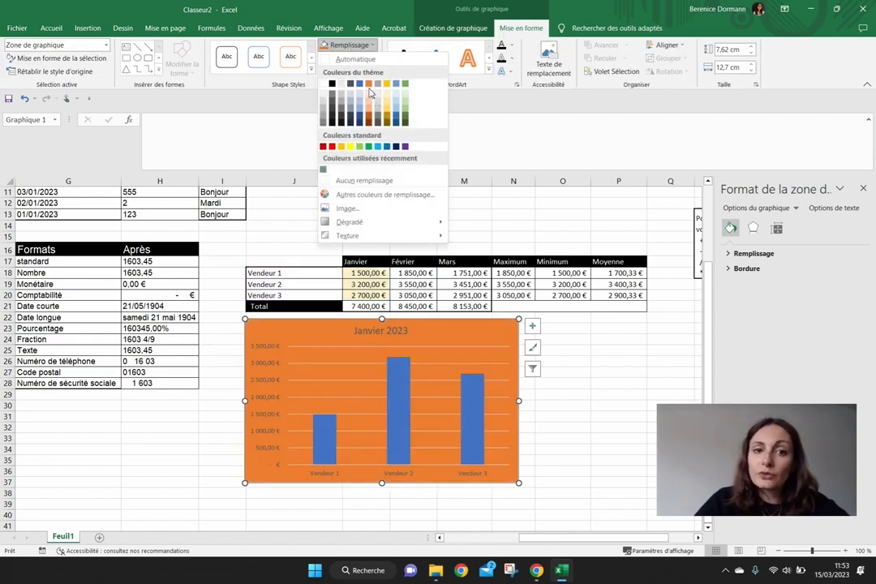
click(341, 83)
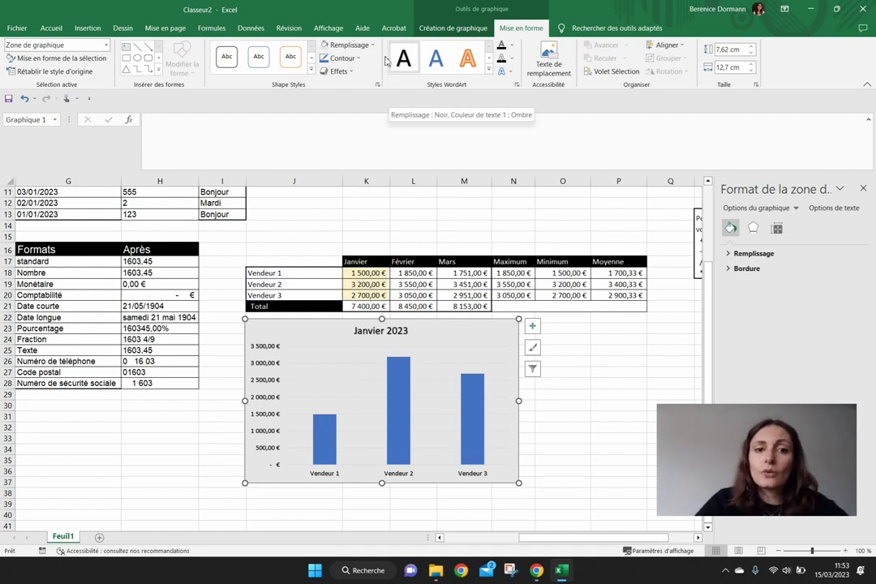
Apply the dark chart style "Style 9" and the gold monochrome colour palette to the January chart.
click(445, 31)
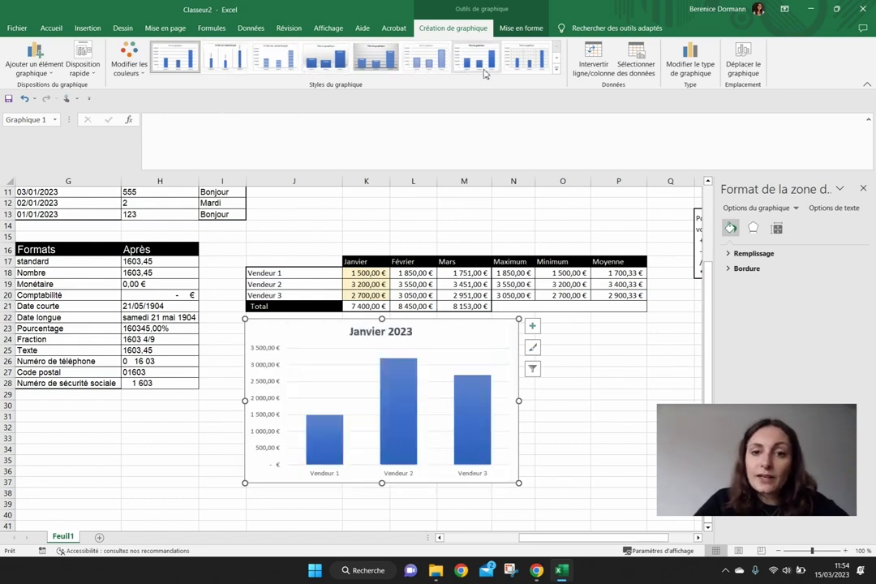
click(556, 73)
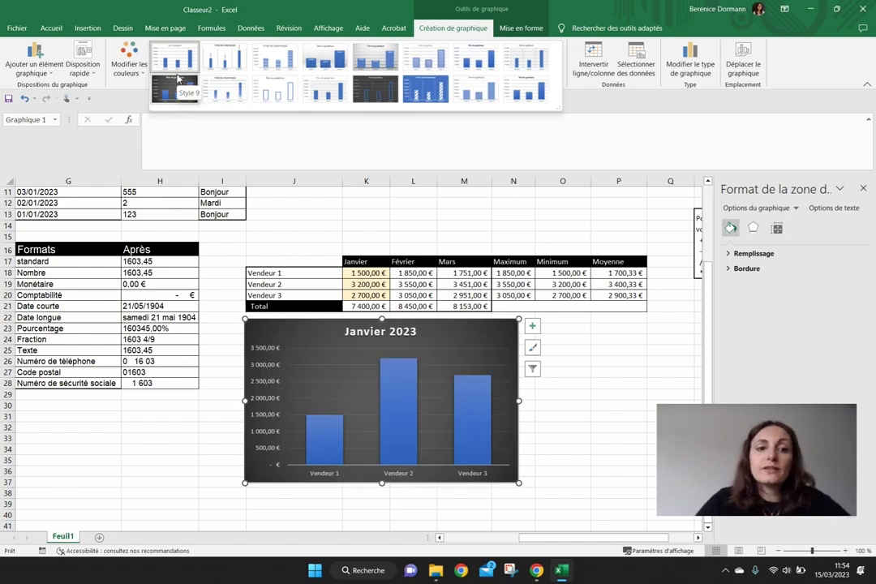
click(172, 81)
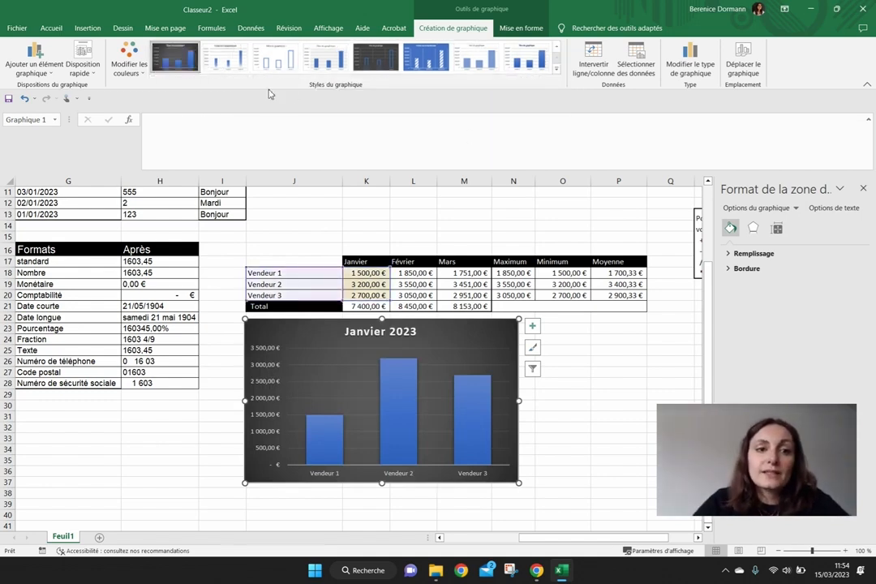
click(127, 55)
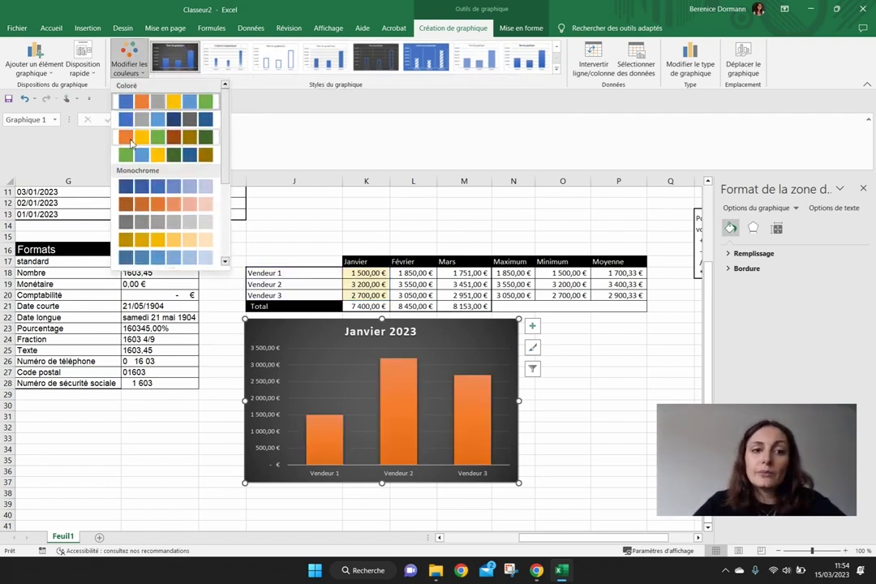
click(145, 242)
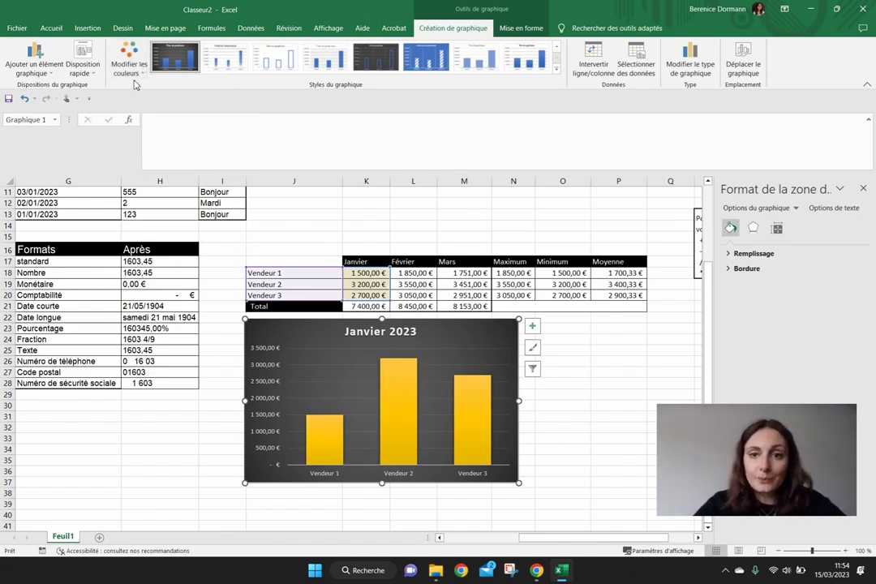
click(553, 381)
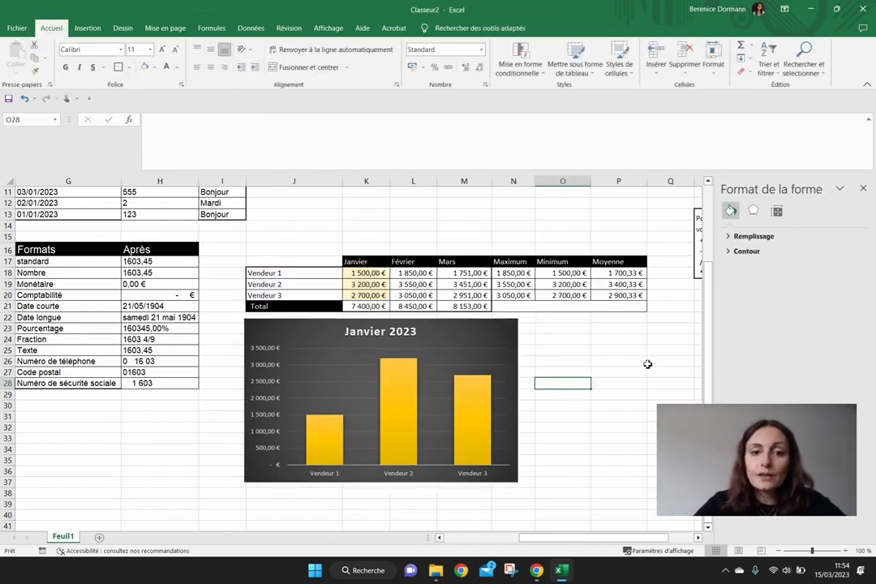
Insert a recommended clustered bar chart (Barres groupées) of the sellers' January to March sales from J18:M20.
click(303, 274)
drag(303, 281, 470, 300)
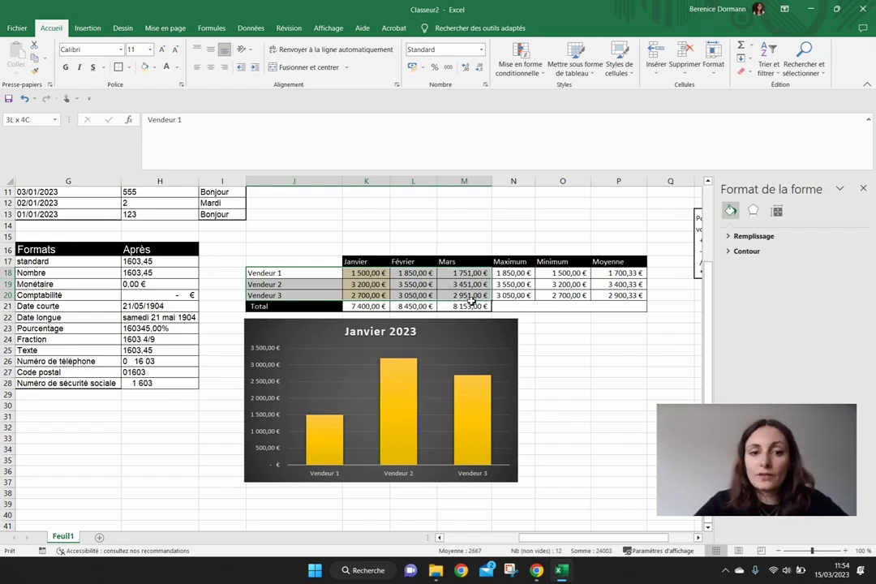
click(90, 29)
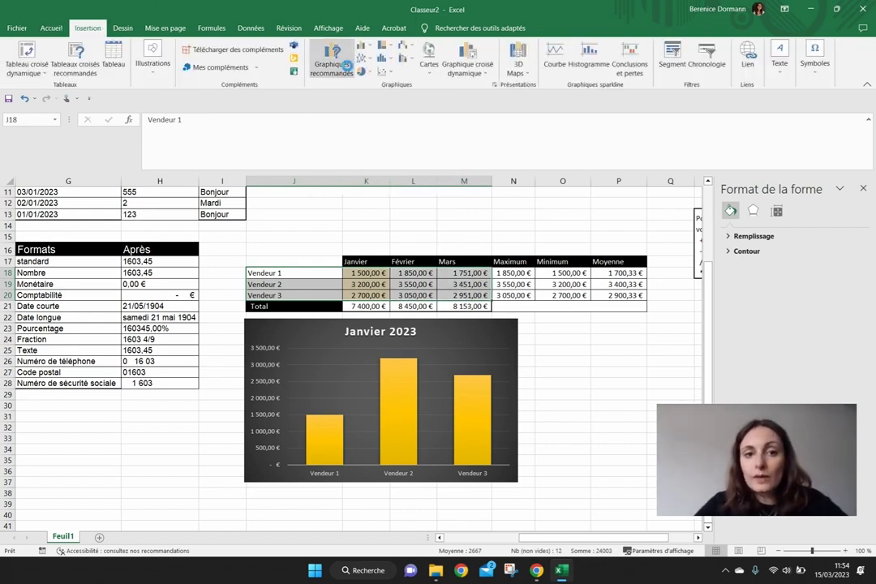
click(339, 62)
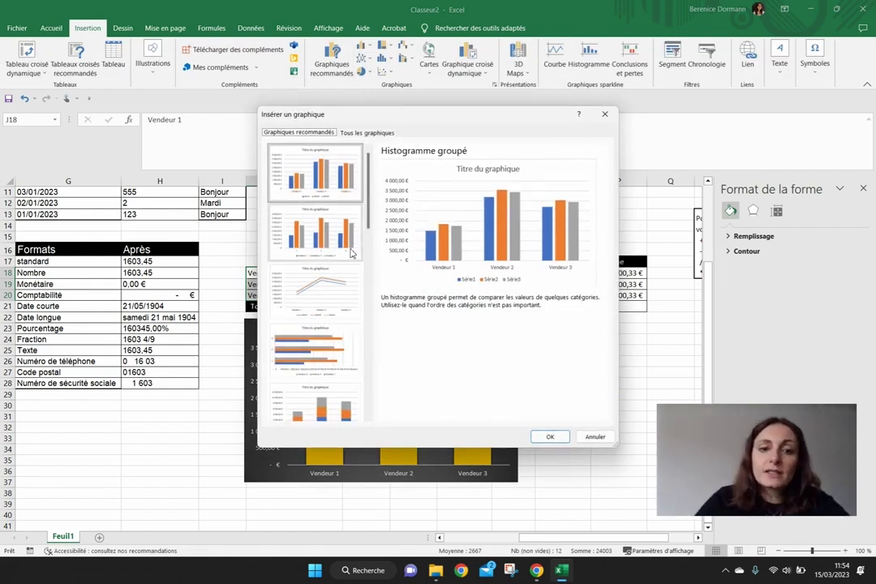
click(313, 289)
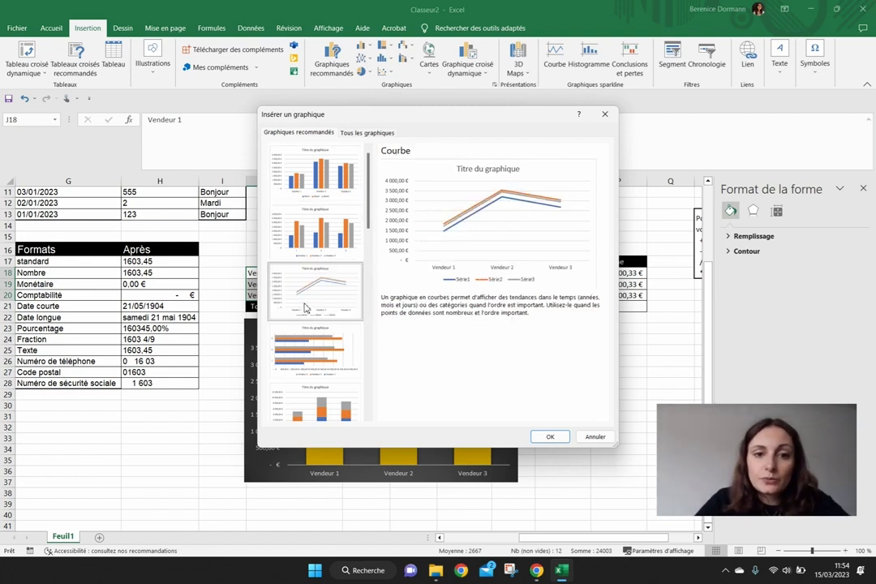
click(308, 350)
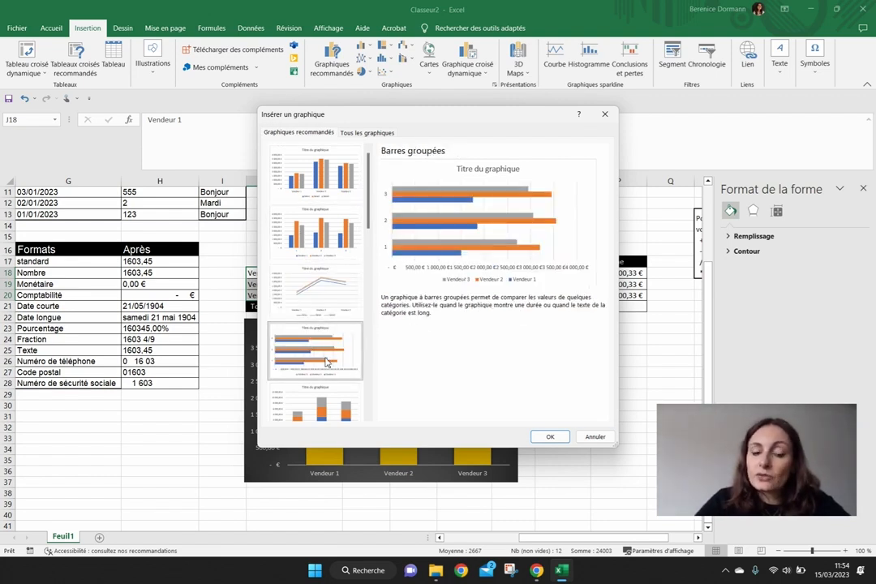
click(557, 435)
Move the new bar chart directly below the January chart, aligned with its left edge.
drag(265, 307, 134, 370)
scroll(135, 370, down, 3)
drag(116, 267, 296, 397)
scroll(502, 422, down, 3)
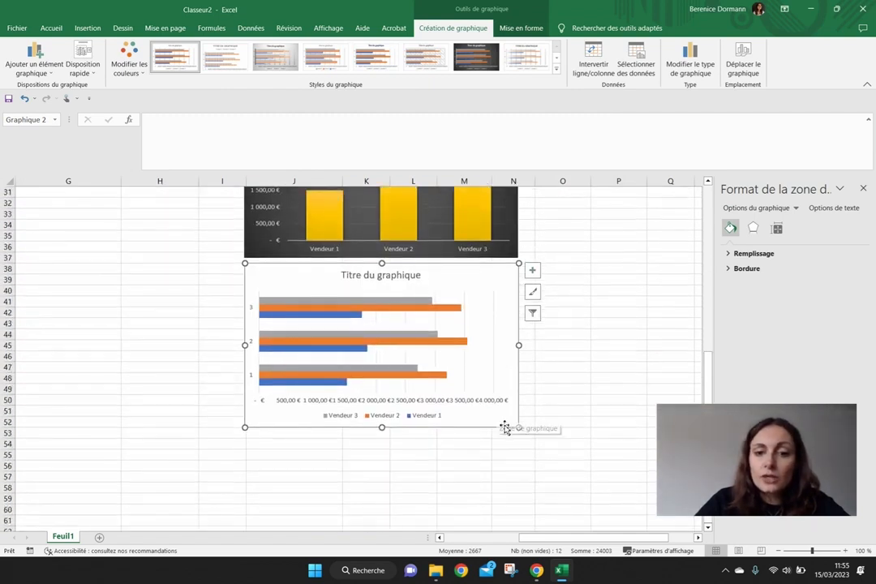
Enlarge the bar chart to about 14.9 cm wide by 9 cm high and change its title to "Trimestre 1".
drag(518, 427, 565, 457)
click(369, 280)
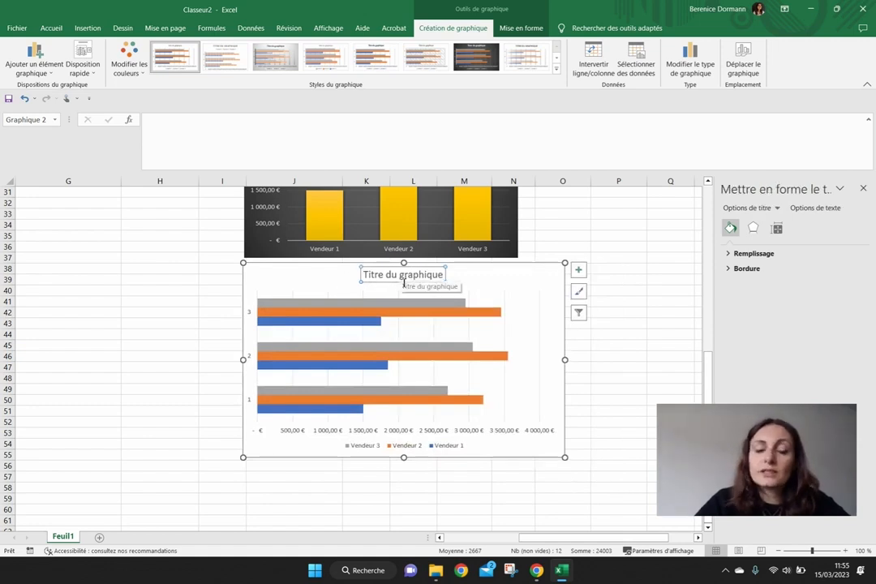
triple_click(401, 280)
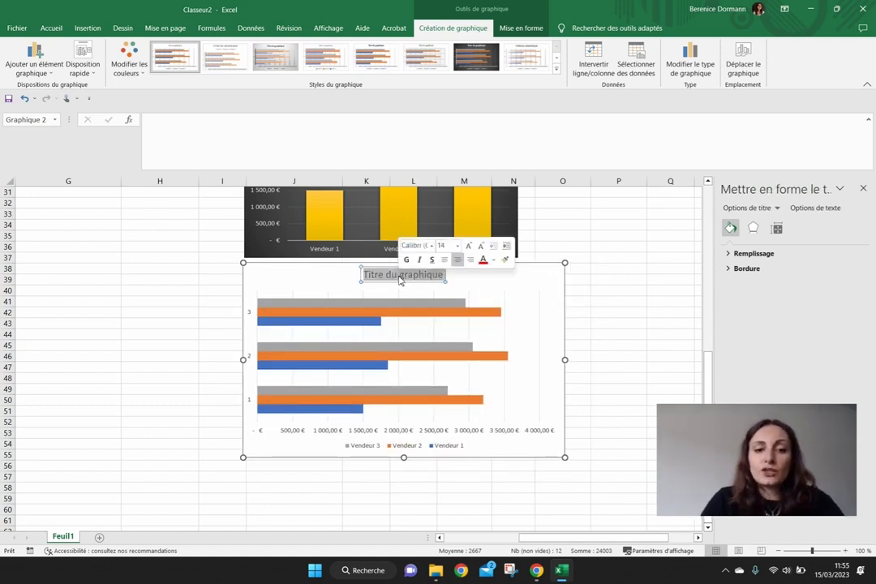
text(Tri)
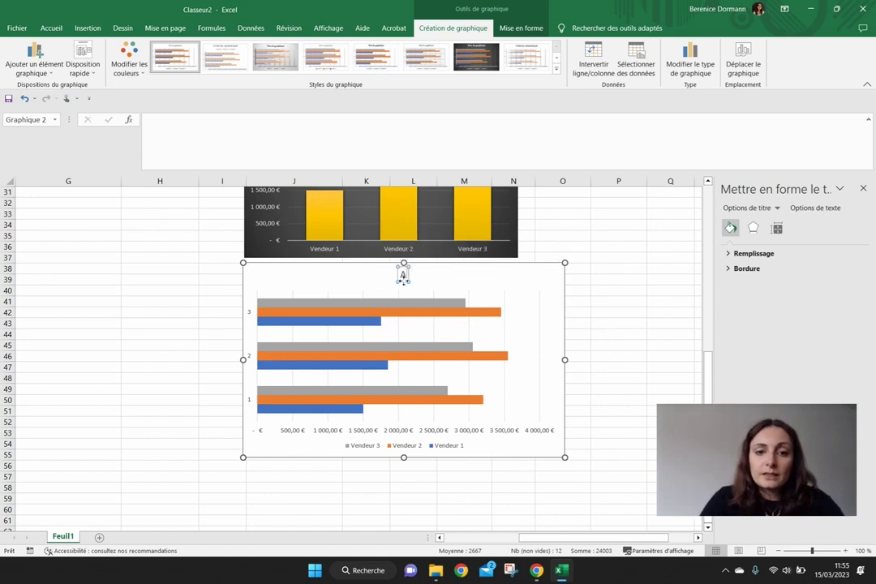
text(s)
key(BackSpace)
text(mestre 1)
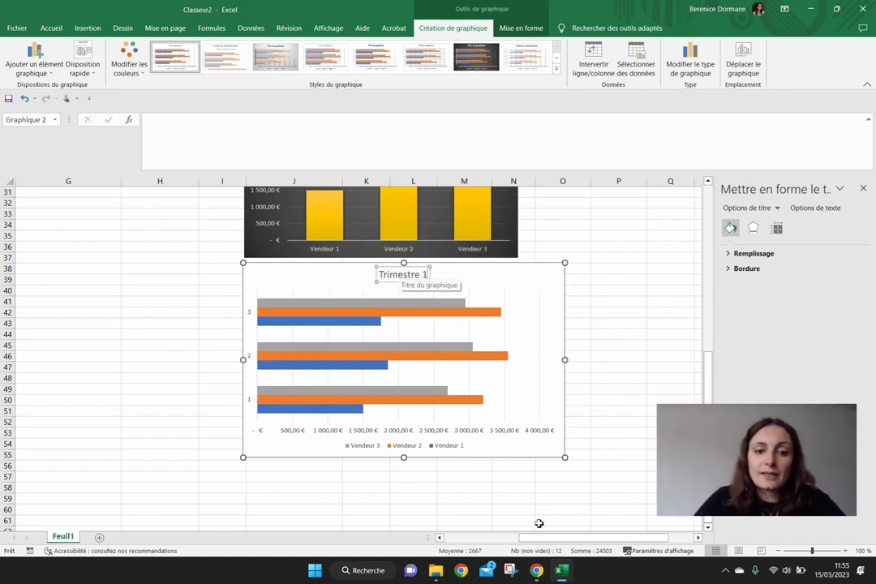
click(474, 453)
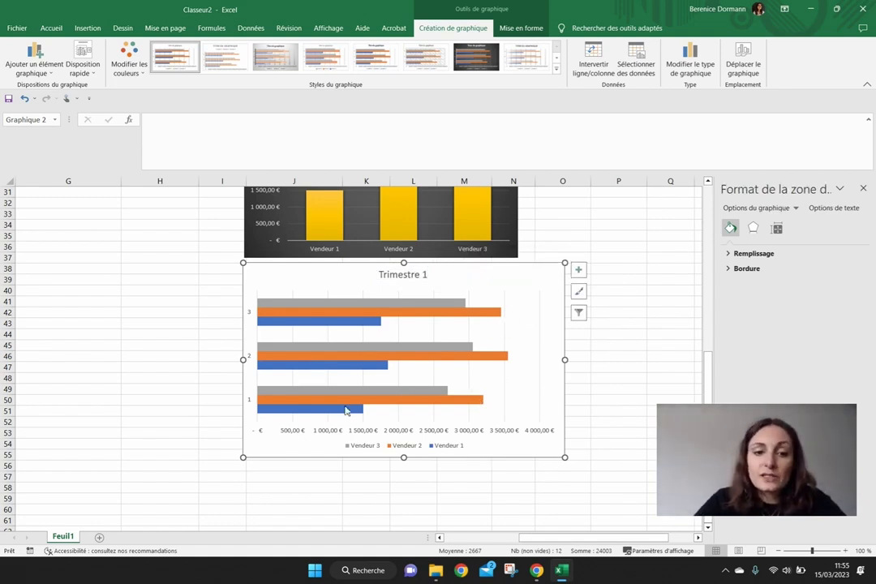
Apply the blue monochrome colour palette to the Trimestre 1 bar chart and colour its text blue.
mouse_move(375, 405)
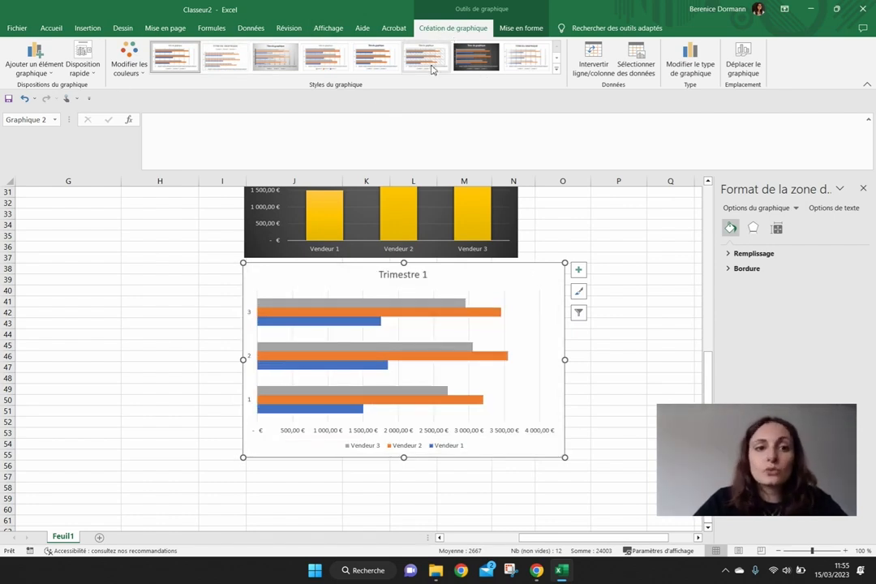
click(129, 65)
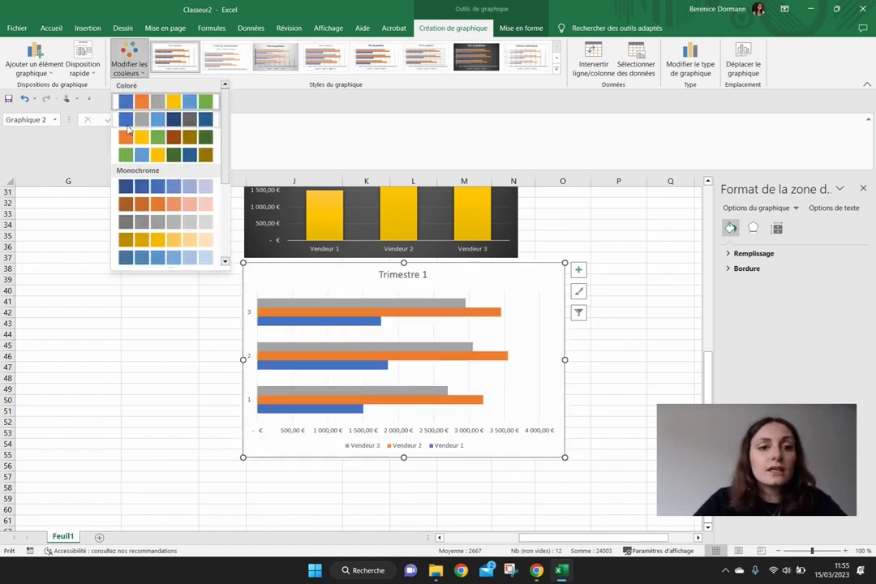
click(157, 195)
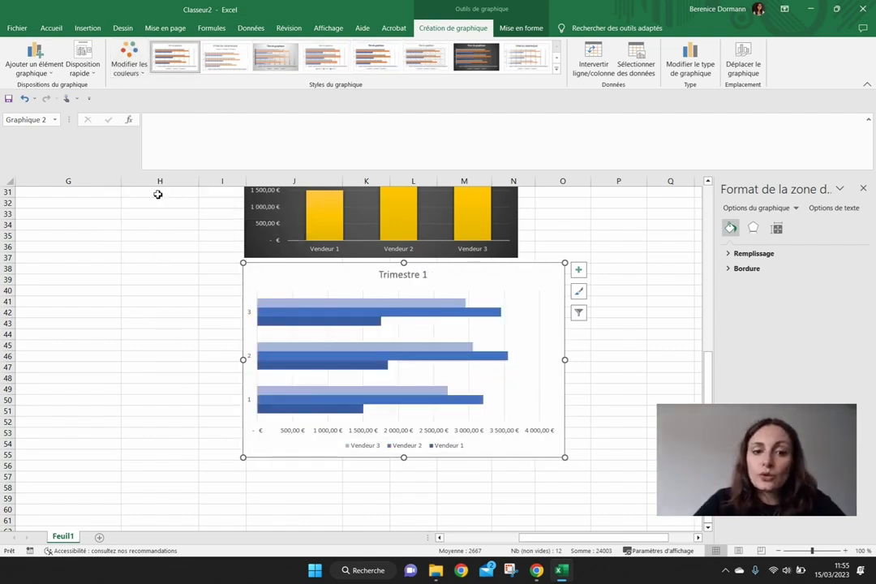
click(521, 28)
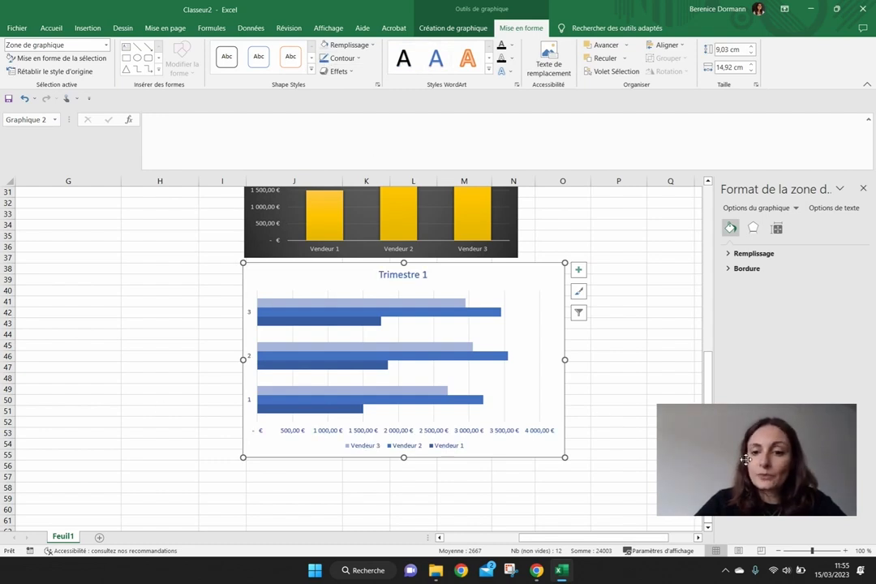
Return to the sellers' sales table and bring up the options for inserting another chart.
scroll(494, 350, up, 10)
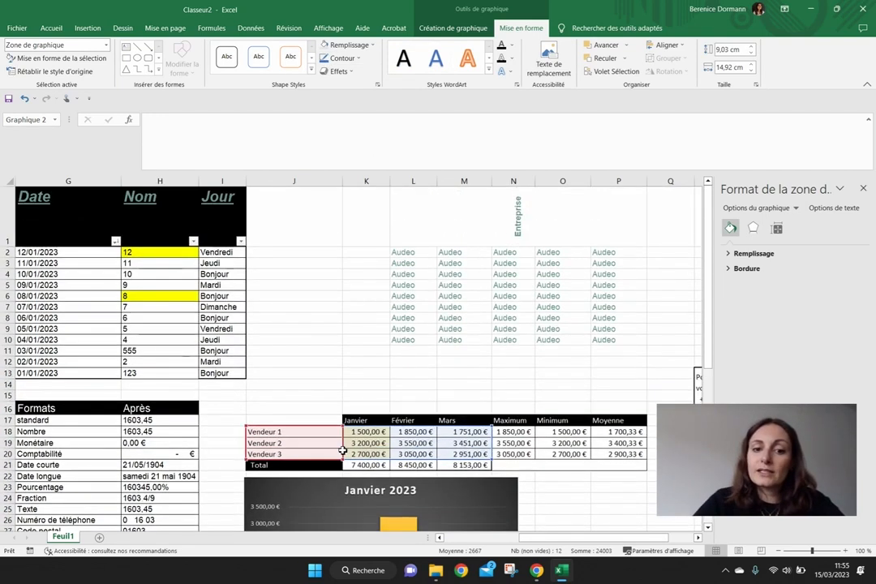
click(86, 28)
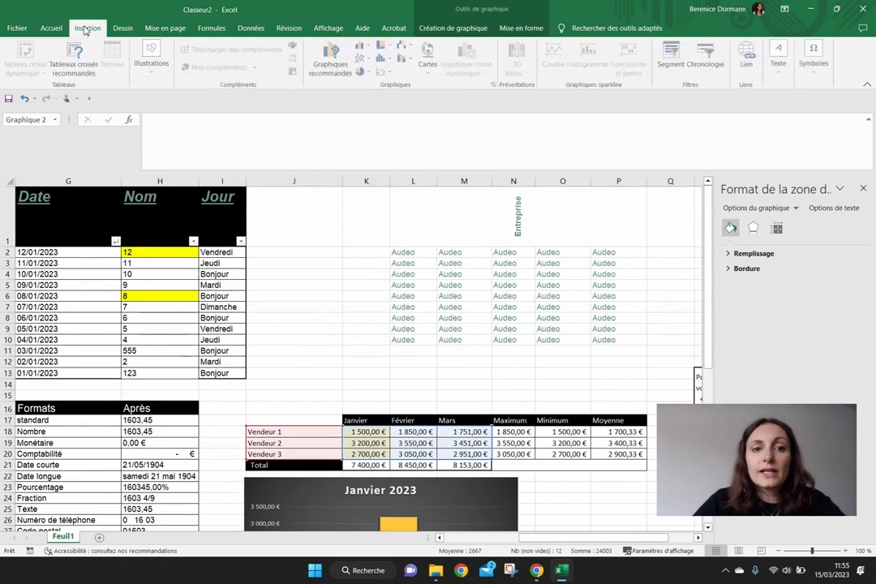